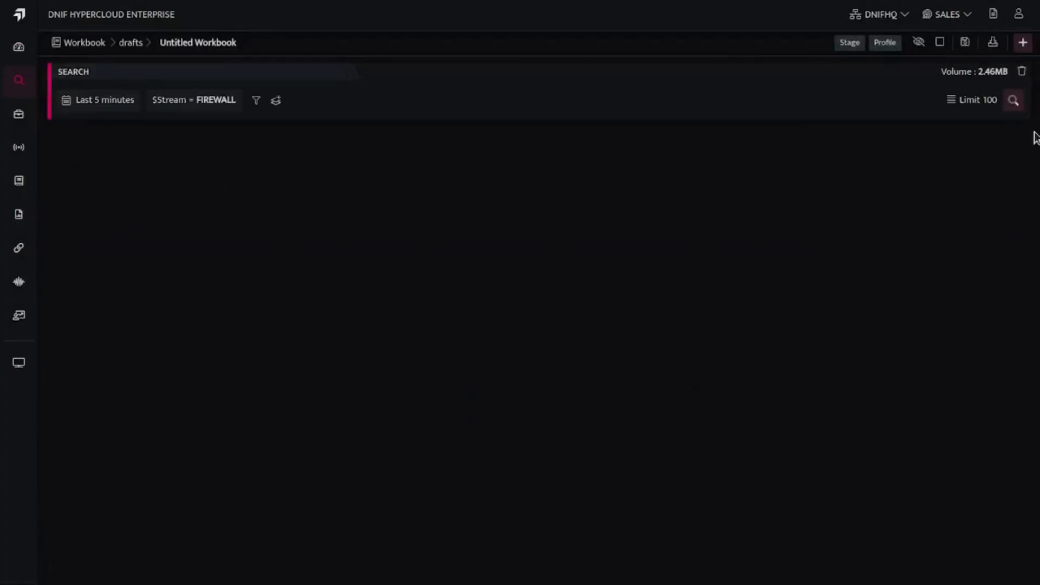
Search the FIREWALL stream for the last 5 minutes, add an AND filter for $Action = PACKET_ALLOWED from the results, and rerun the search.
click(1013, 102)
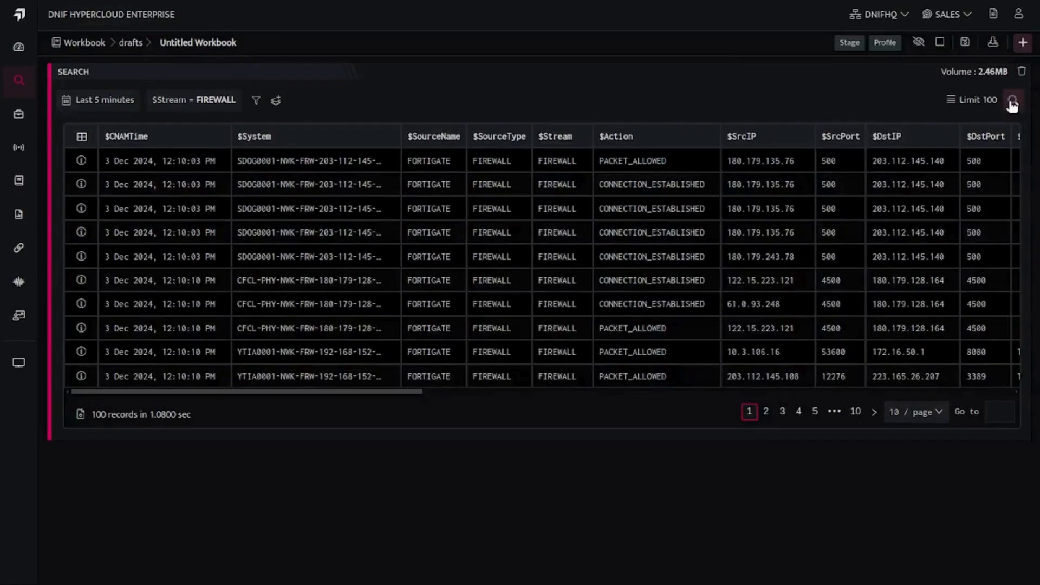
click(639, 163)
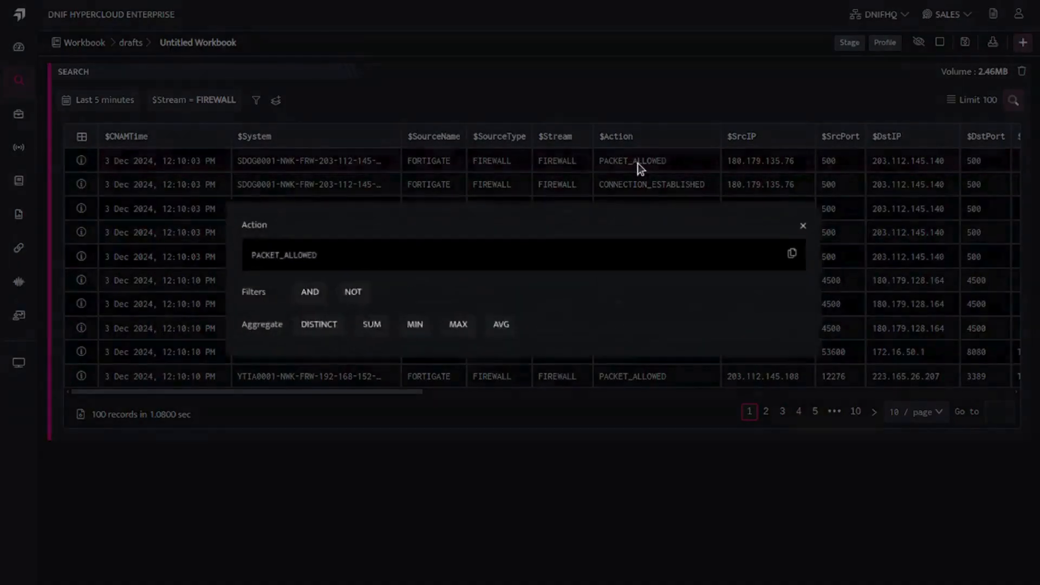
click(298, 297)
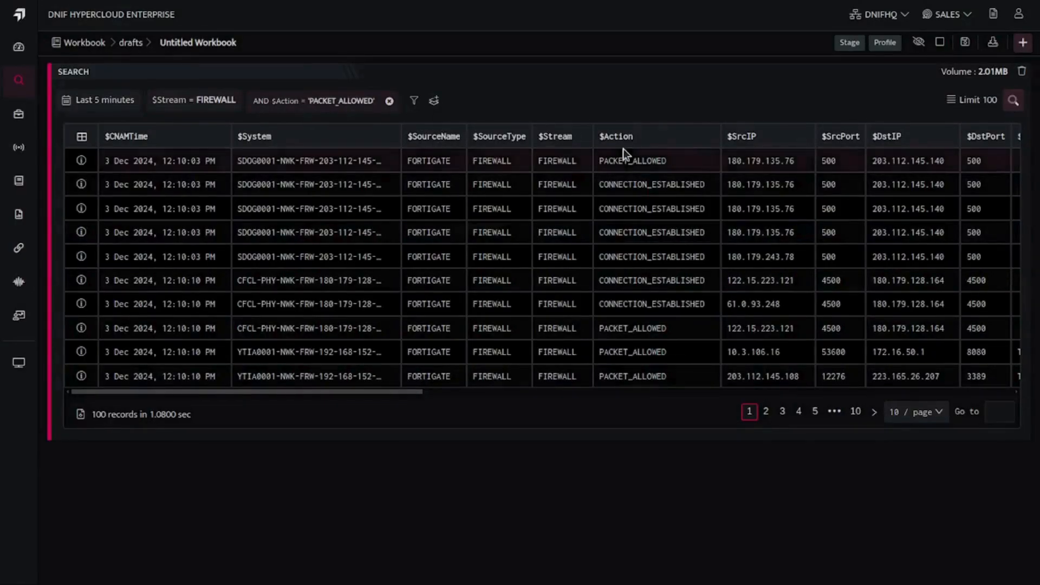
click(1013, 102)
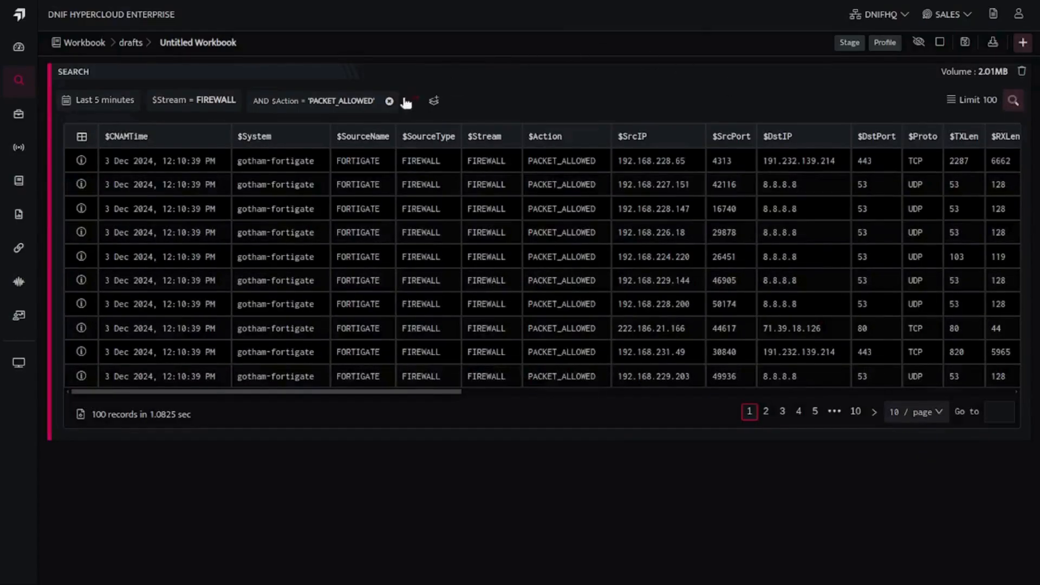
Replace the AND filter with a NOT filter on $Action = PACKET_ALLOWED and run the search.
click(389, 100)
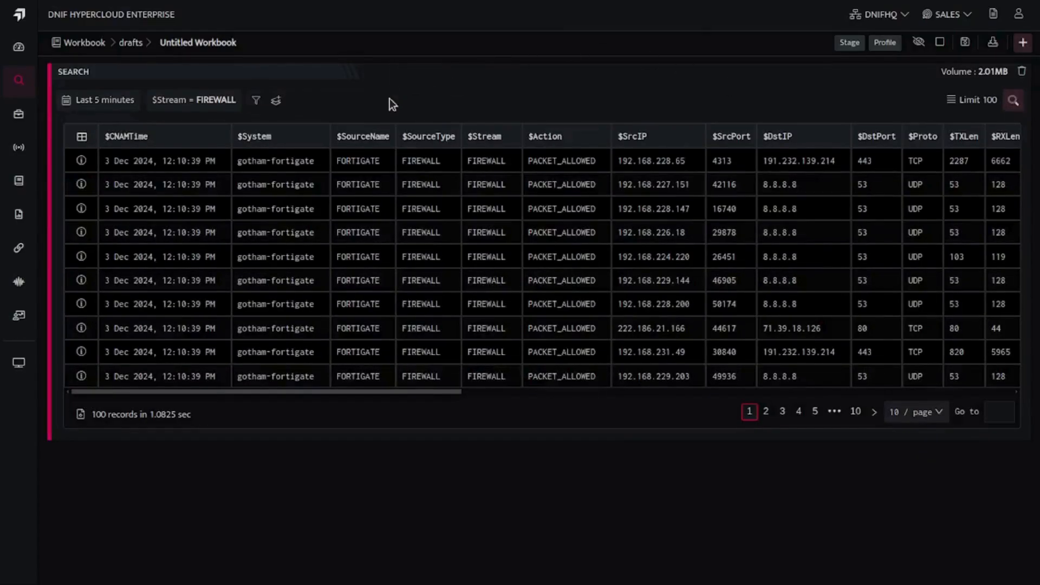
click(569, 165)
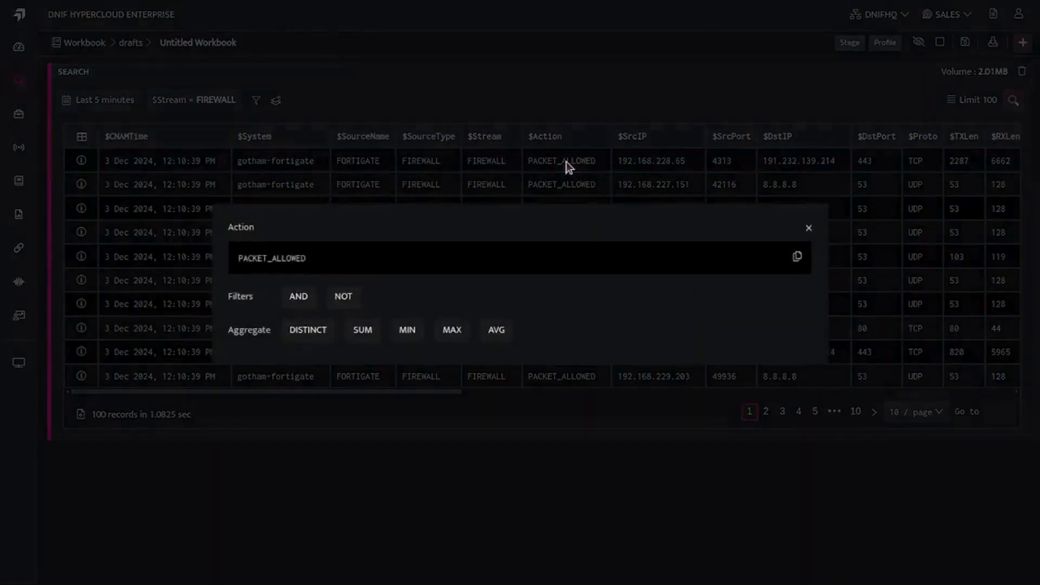
click(346, 298)
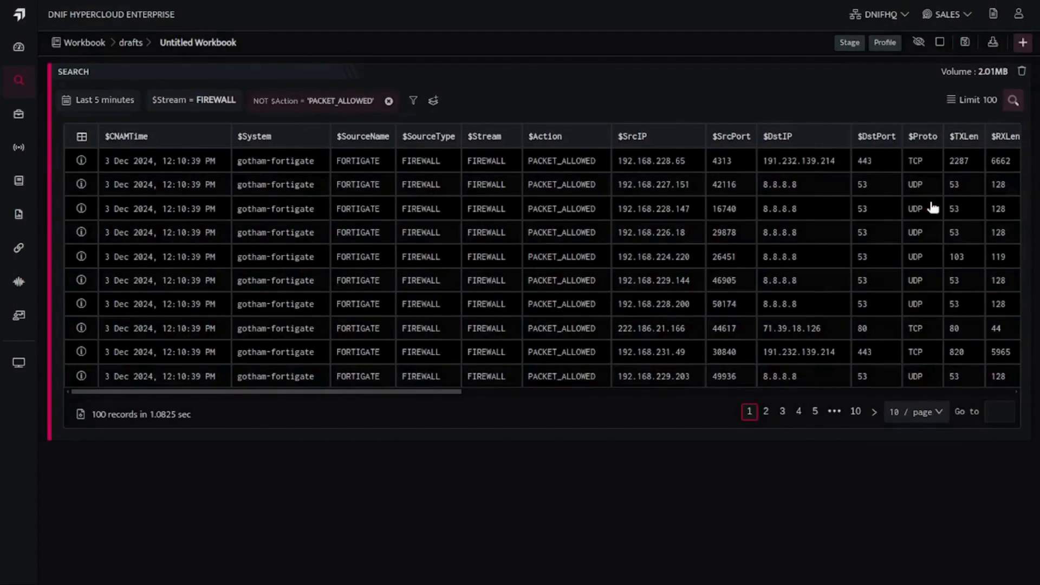
click(1014, 103)
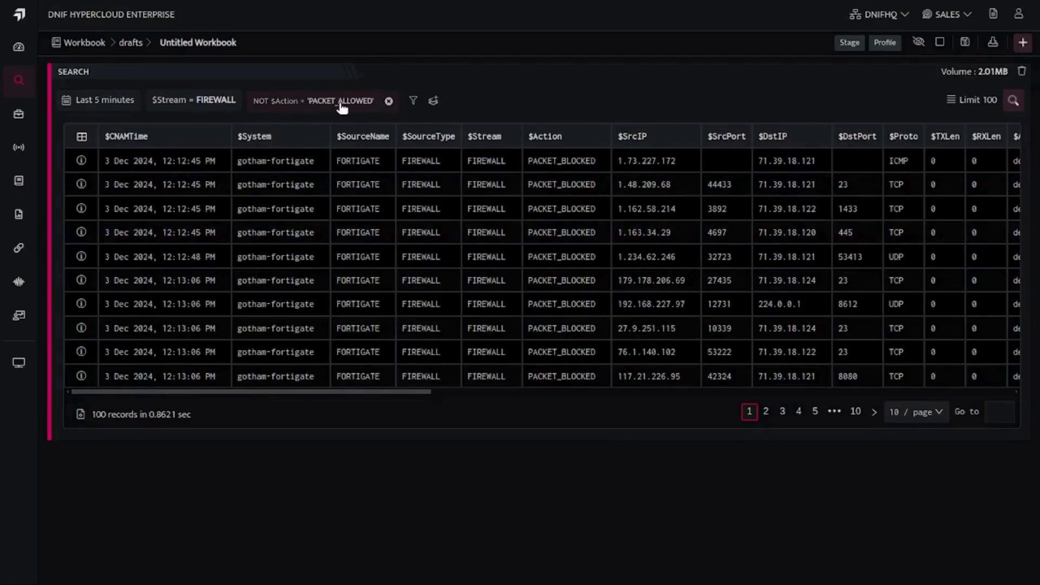
Remove the NOT filter, refresh the results, and run the search with a DISTINCT aggregation on $Action.
click(390, 101)
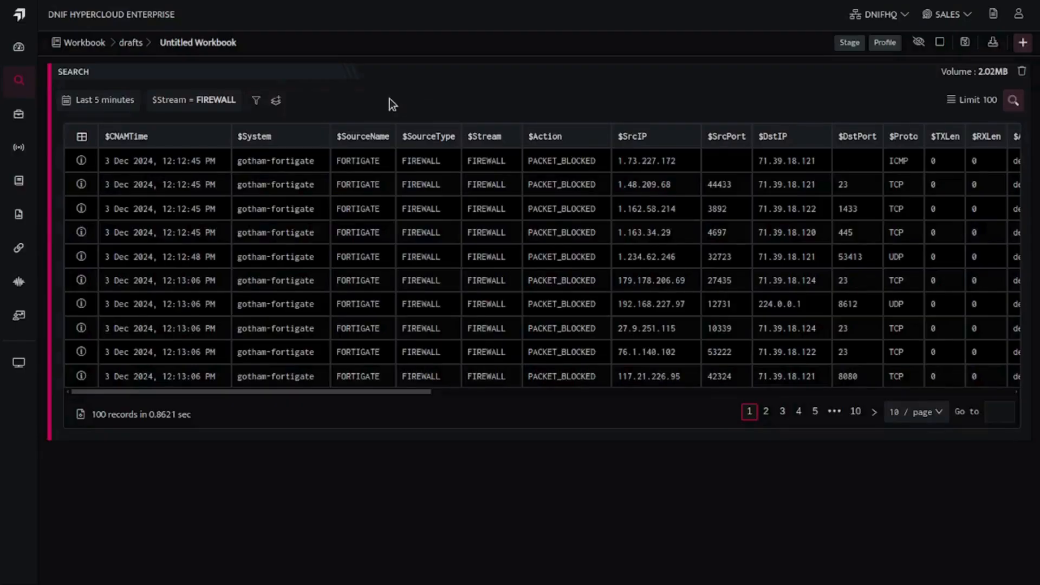
click(1014, 102)
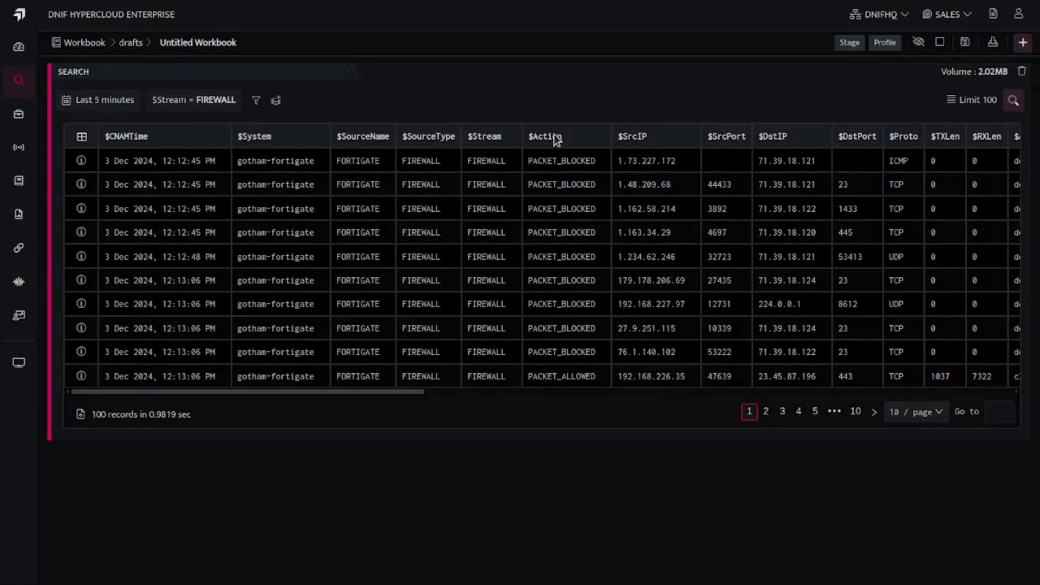
click(555, 158)
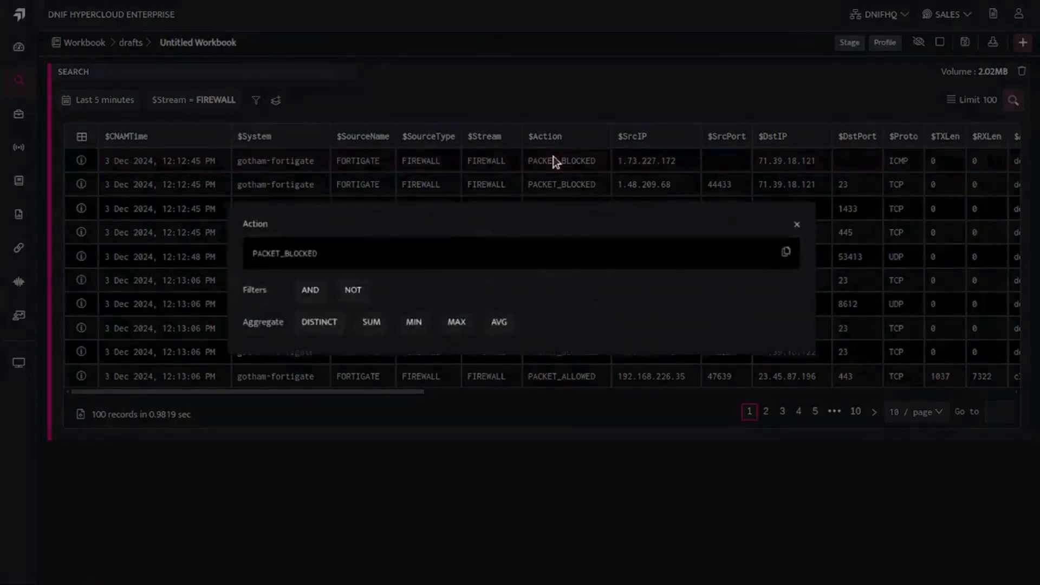
click(306, 330)
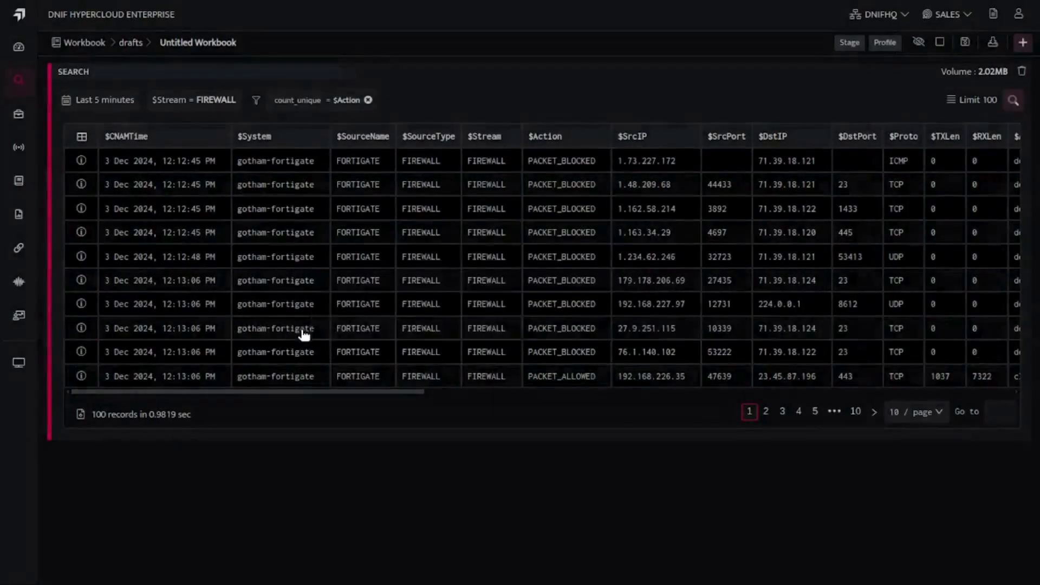
click(1013, 103)
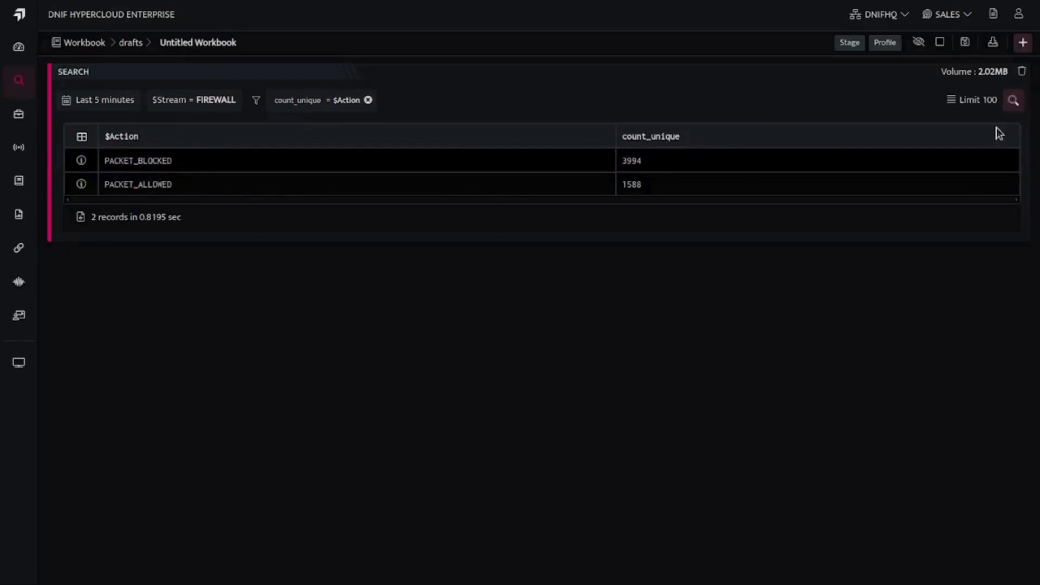
Remove the count_unique aggregation, reload the firewall events, and run the search with a SUM aggregation on $EvtLen.
click(368, 101)
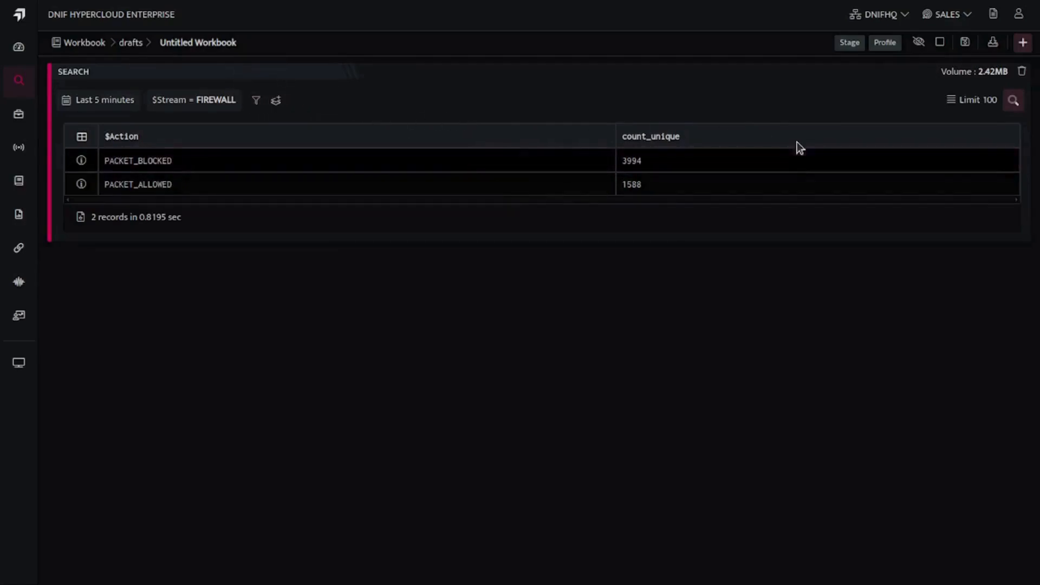
click(1013, 100)
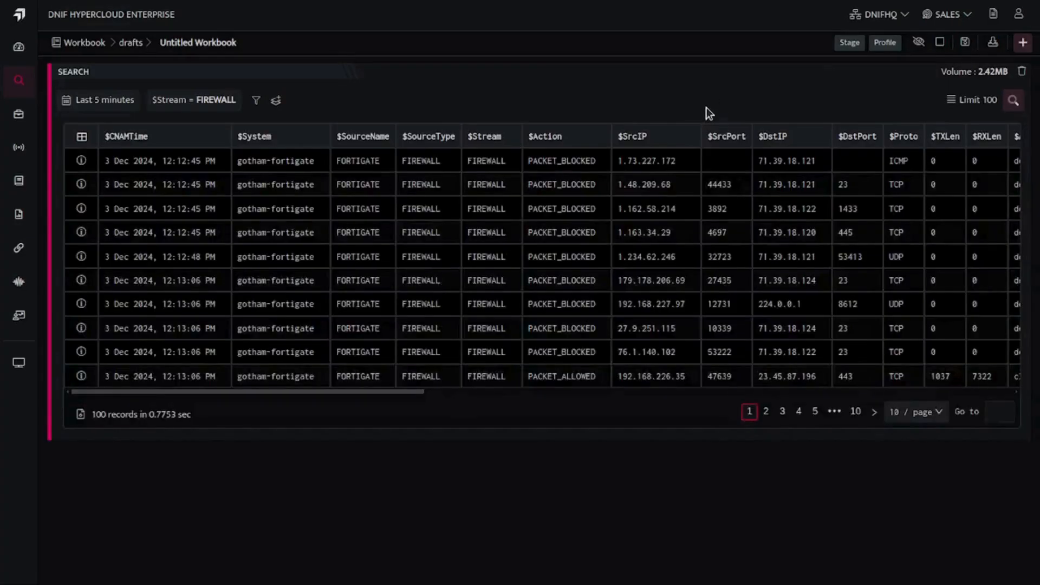
scroll(671, 136, right, 5)
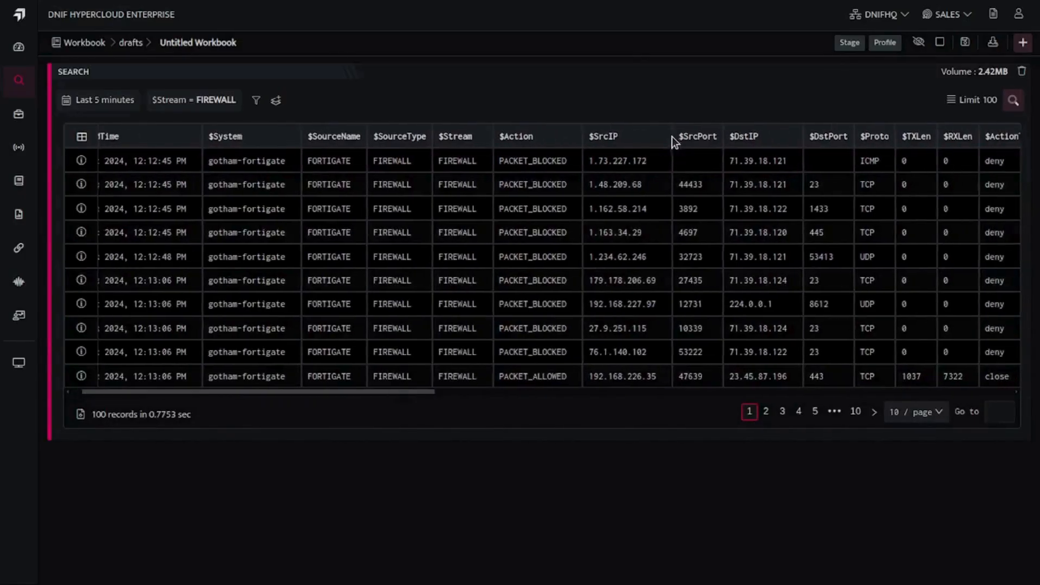
scroll(672, 136, right, 2)
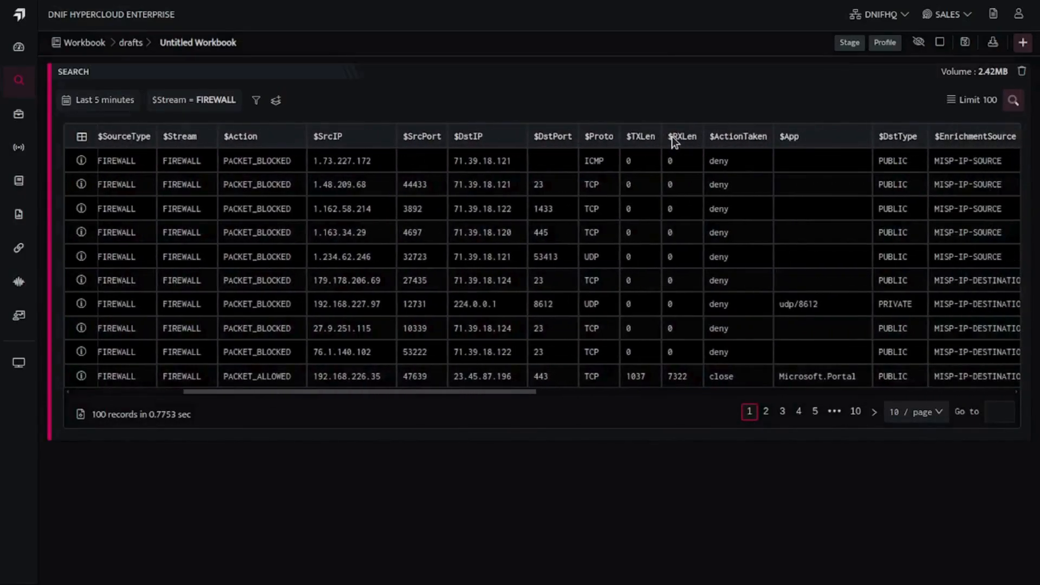
scroll(672, 137, right, 11)
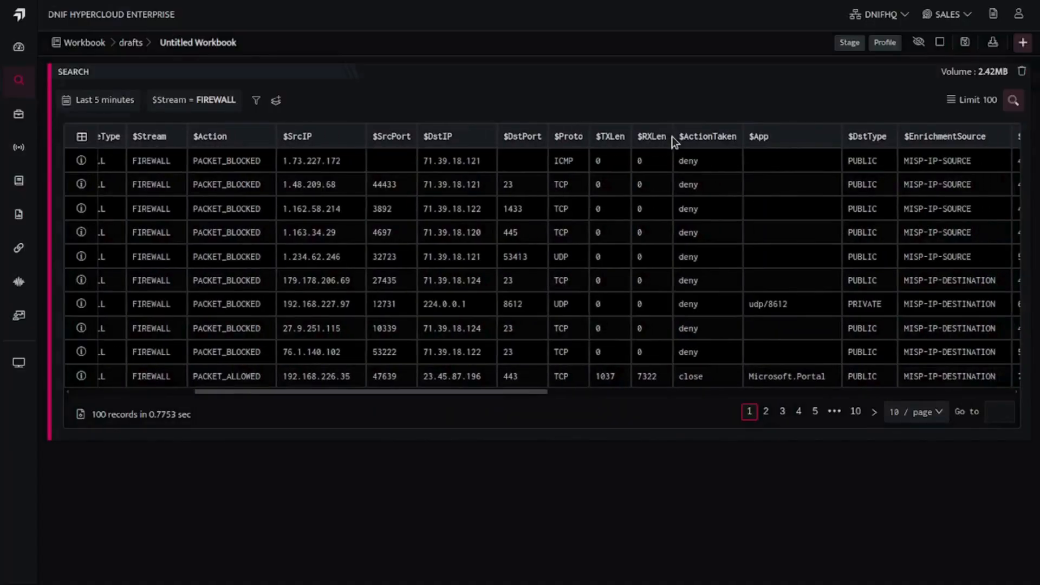
scroll(672, 136, right, 3)
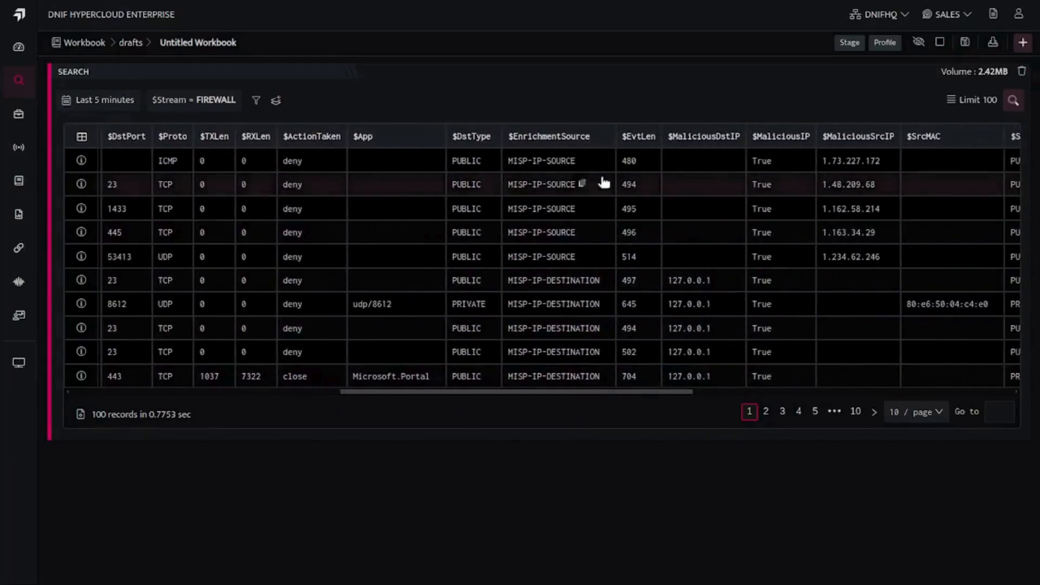
click(630, 165)
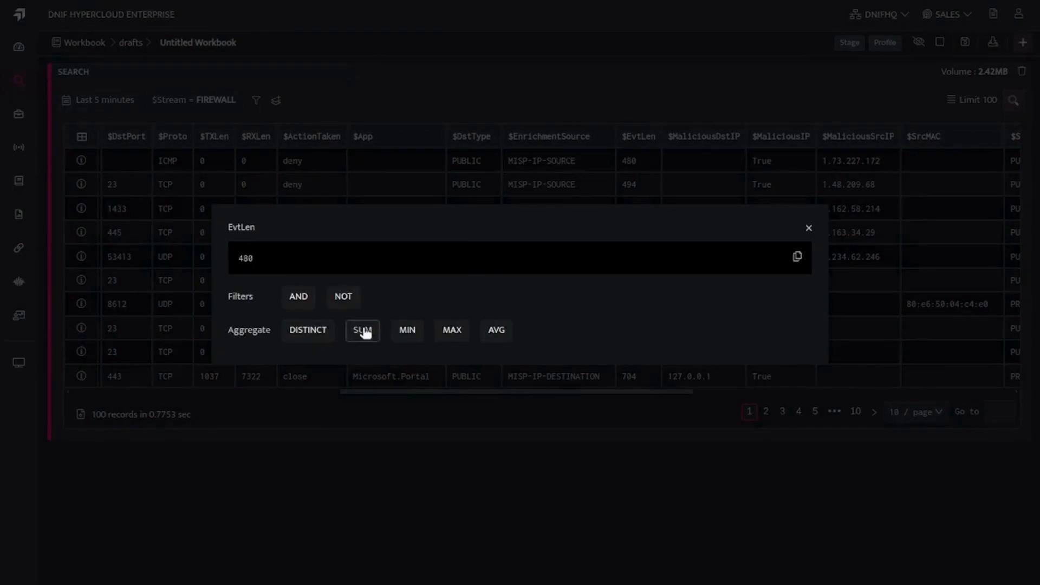
click(363, 330)
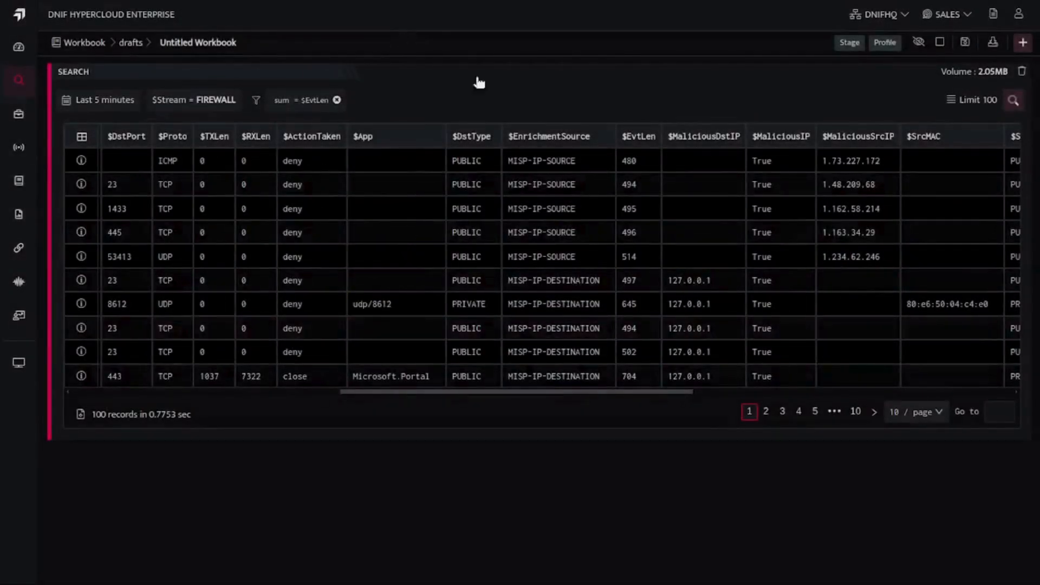
click(1010, 104)
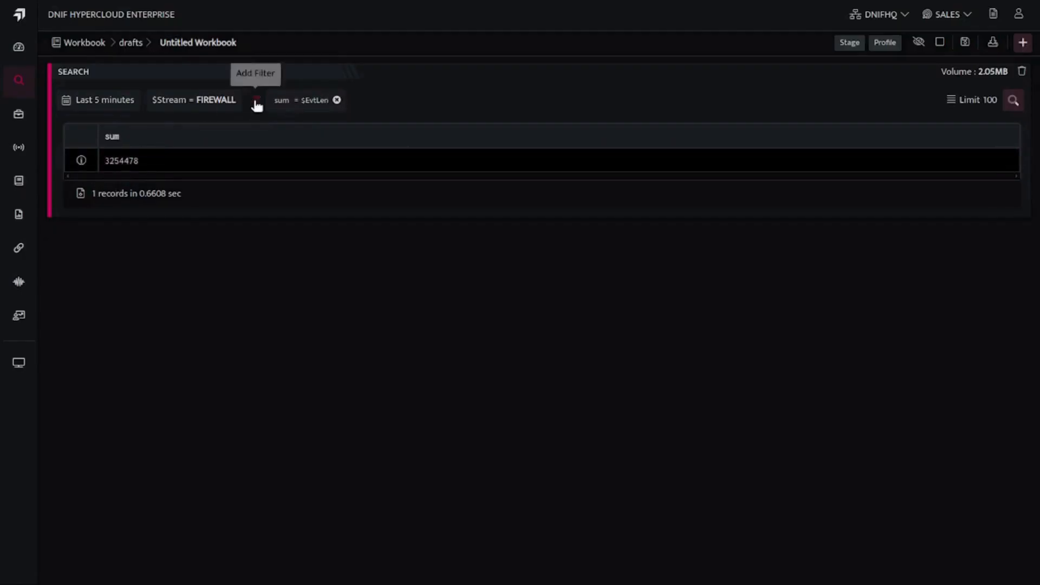
Change the aggregation function from sum to avg and run the firewall search again.
click(297, 101)
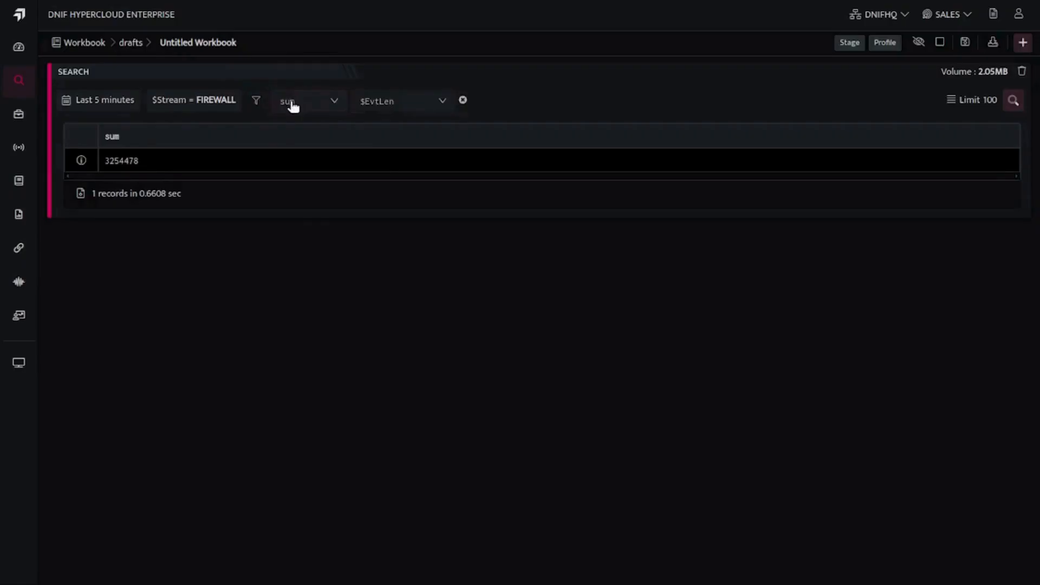
click(293, 104)
click(294, 170)
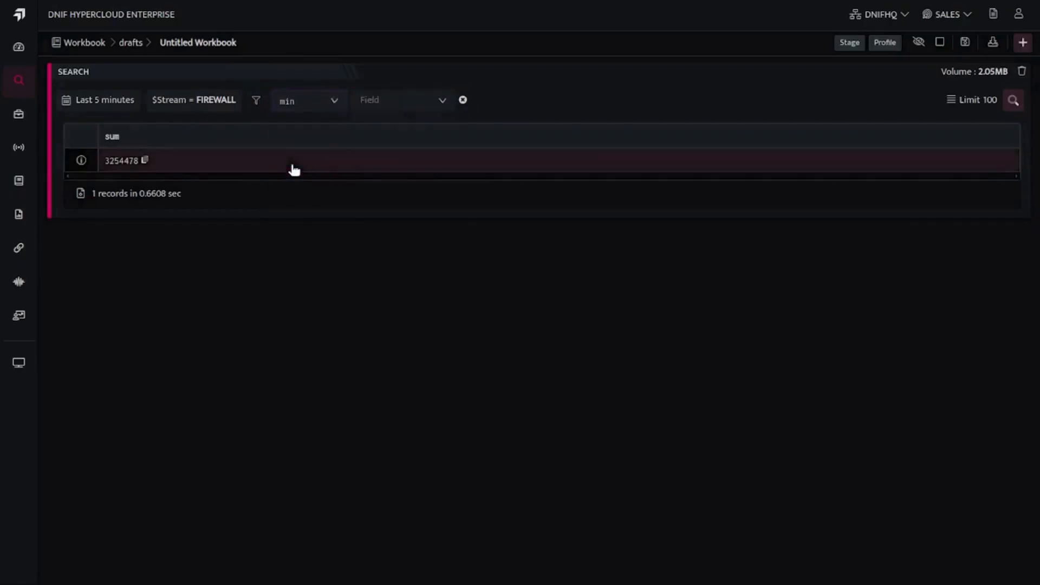
click(323, 113)
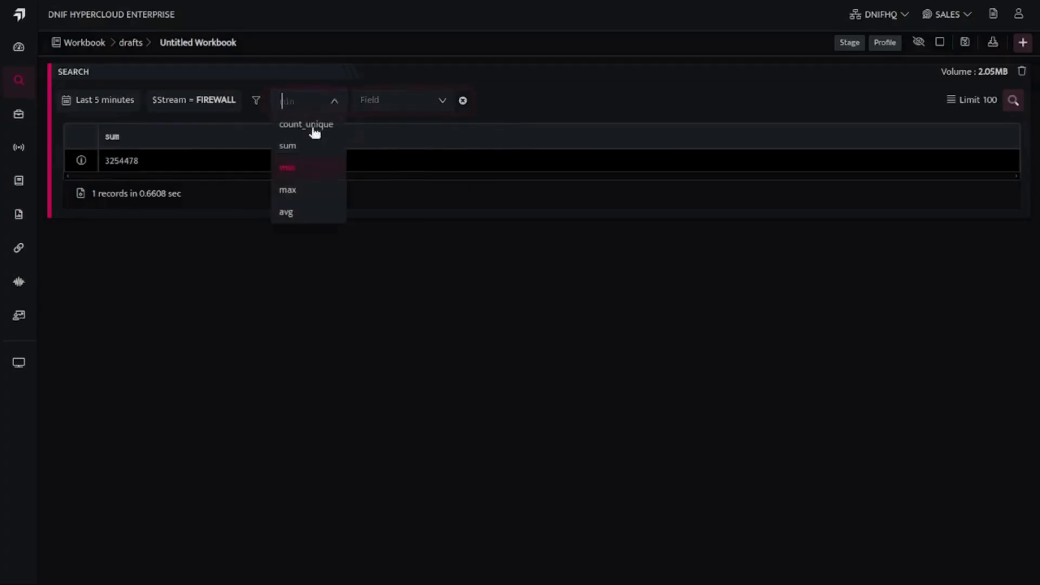
click(302, 186)
click(305, 103)
click(298, 208)
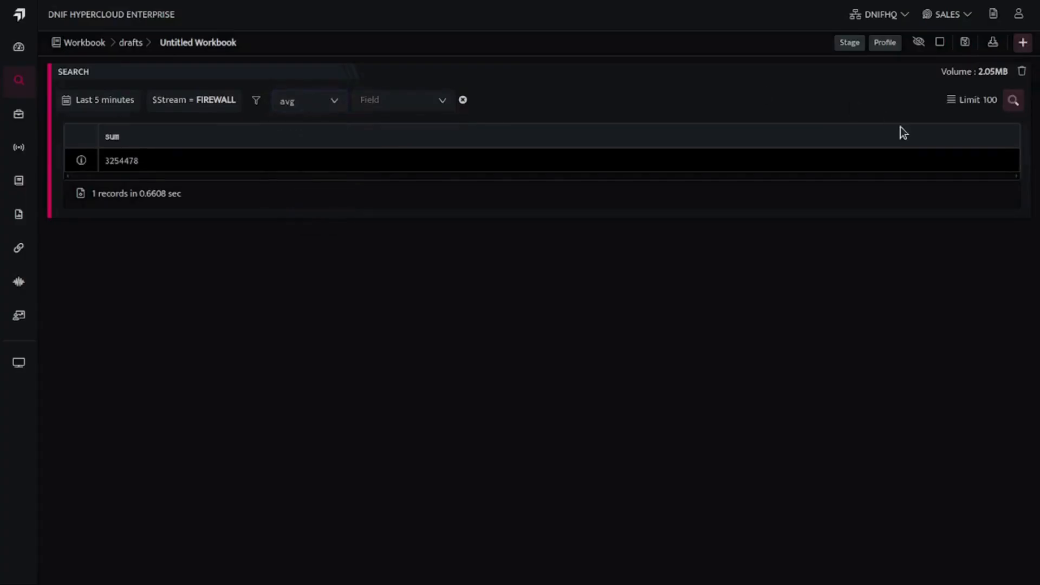
click(1013, 101)
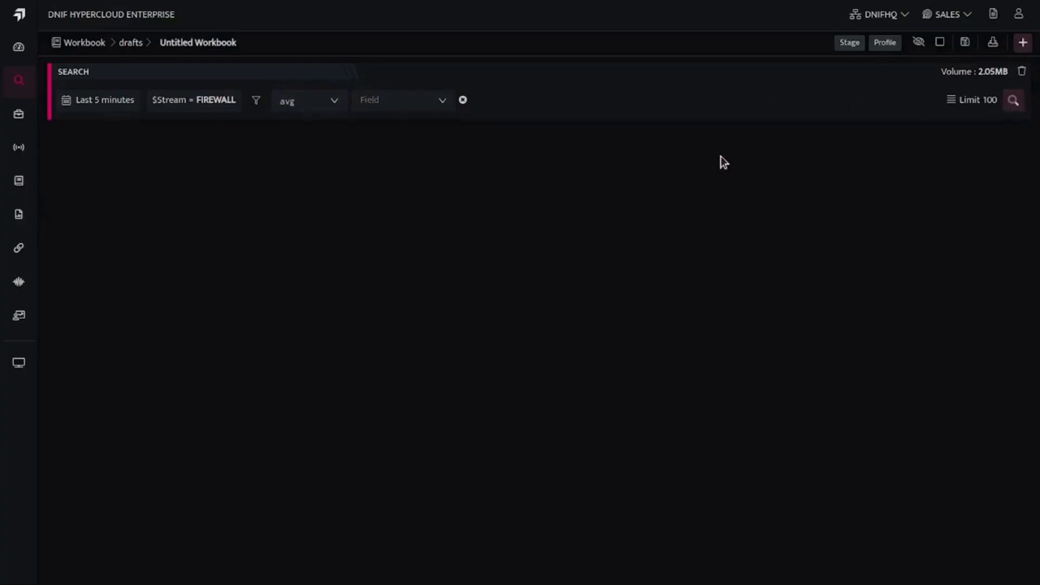